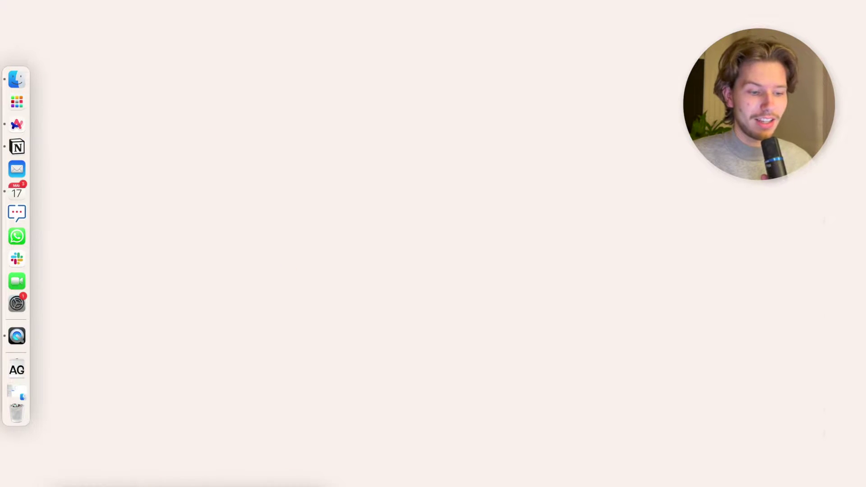
# Move the browser window to the upper part of the desktop and enlarge it to fill most of the screen.
pyautogui.moveTo(176, 485); pyautogui.dragTo(118, 18)
pyautogui.moveTo(319, 230); pyautogui.dragTo(794, 481)
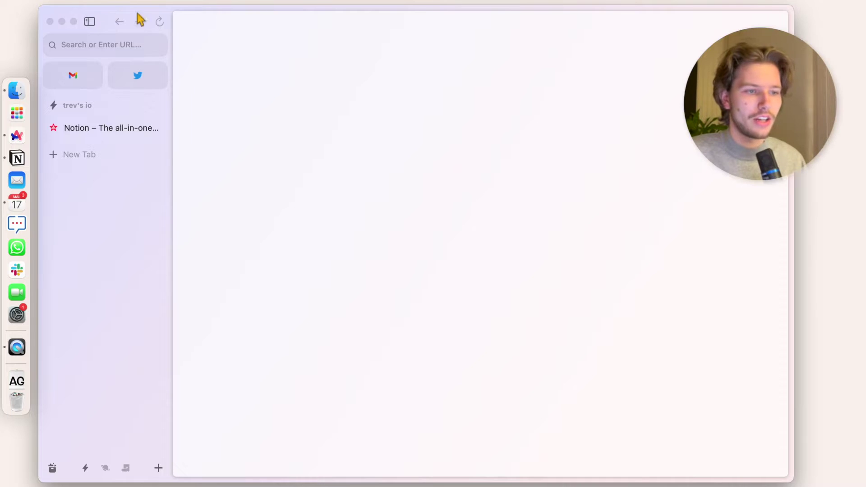
# Search the web for "hello world" and look through the results page.
pyautogui.click(109, 42)
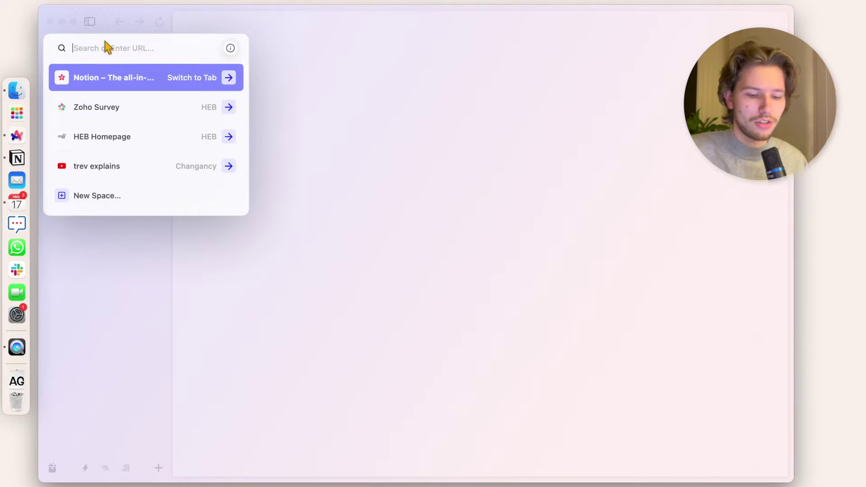
pyautogui.write('ello')
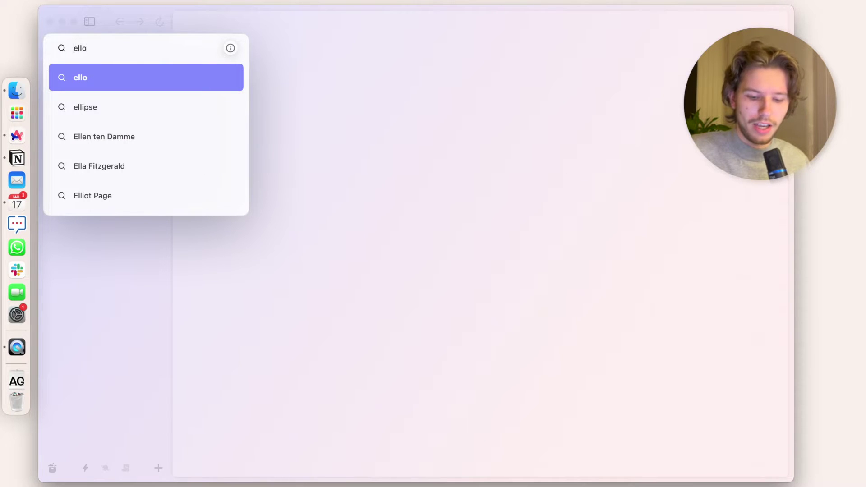
pyautogui.write('h')
pyautogui.press('Return')
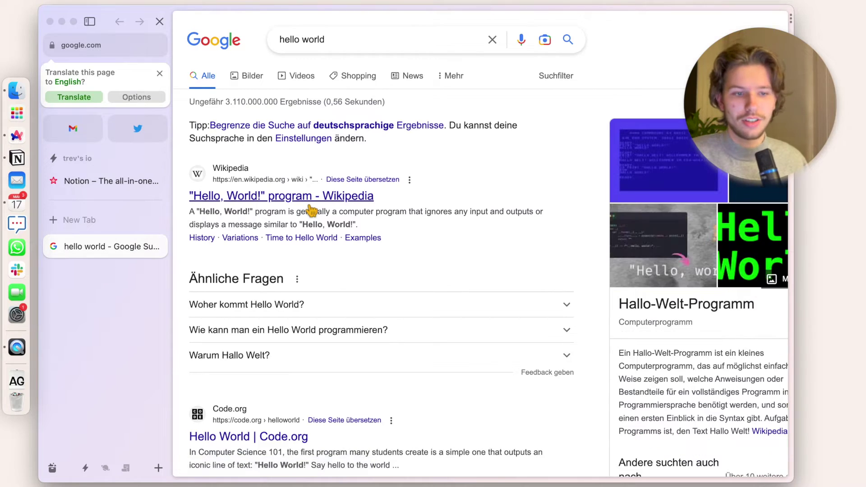
pyautogui.scroll(-4, 311, 210)
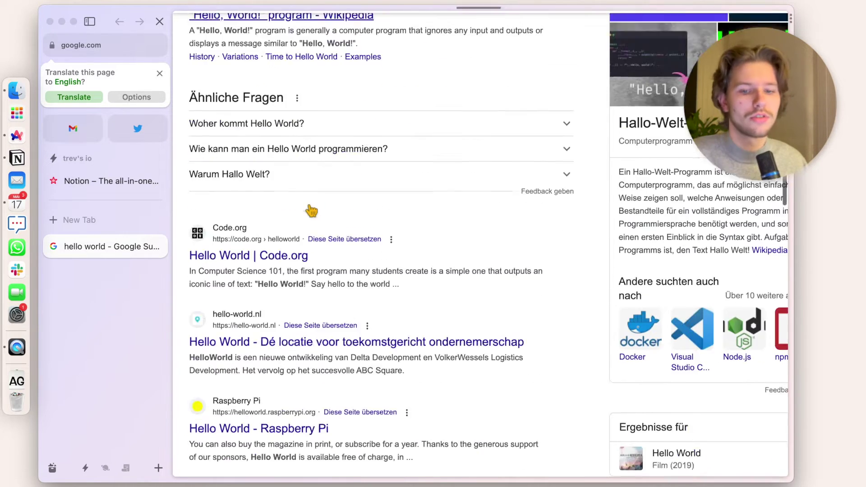
pyautogui.scroll(5, 311, 210)
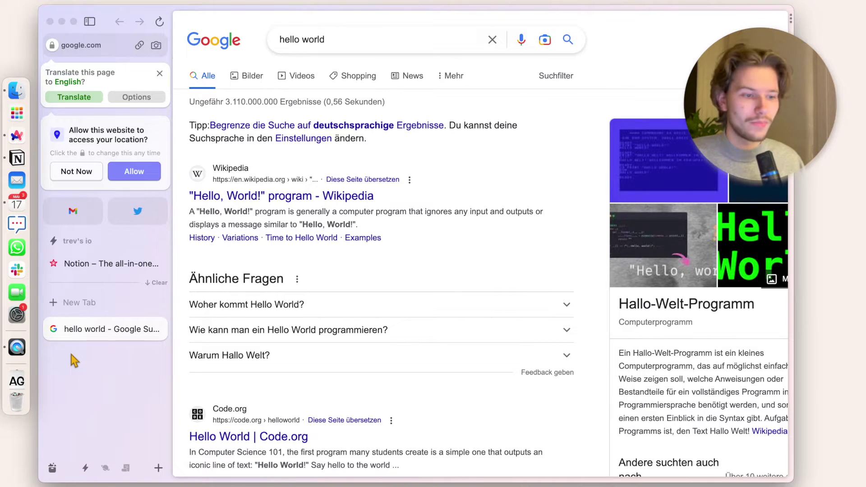
# Search for "sun" in a new tab and move that tab into the pinned tabs directly below Notion.
pyautogui.click(102, 311)
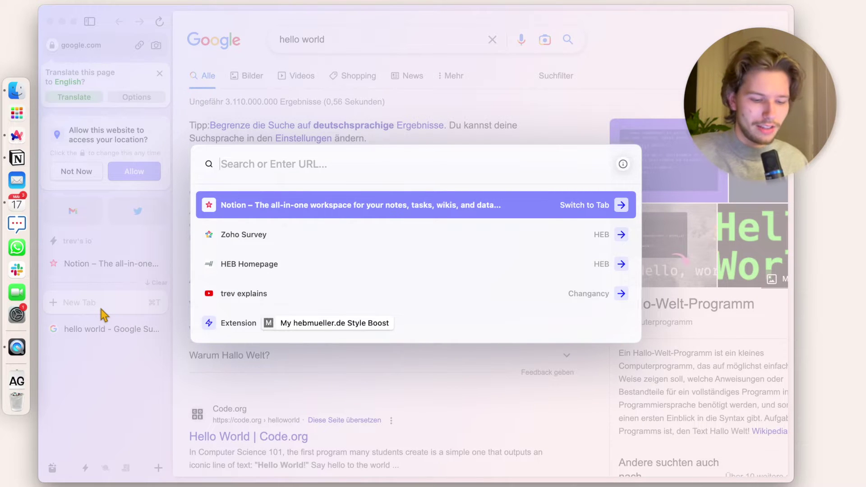
pyautogui.write('sun')
pyautogui.press('Escape')
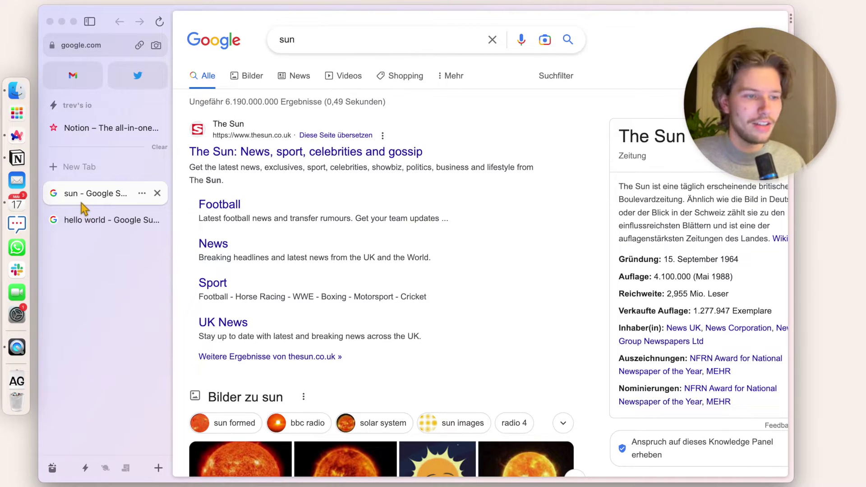
pyautogui.moveTo(83, 208); pyautogui.dragTo(86, 154)
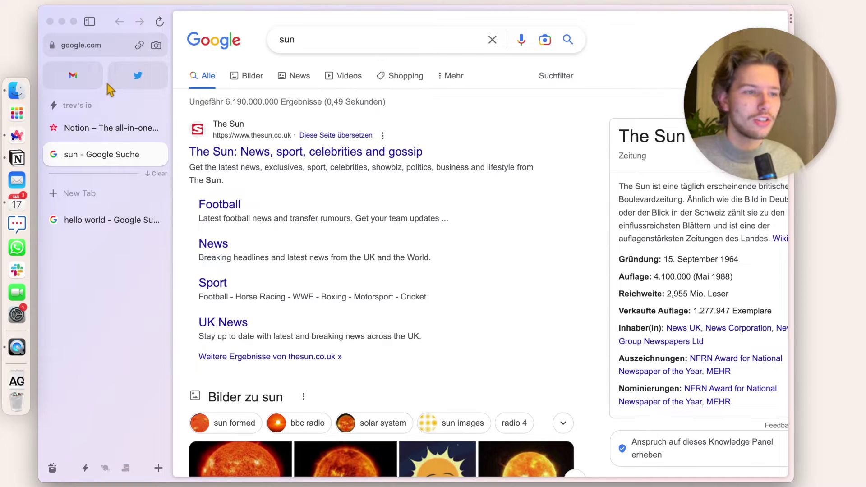
pyautogui.moveTo(114, 133)
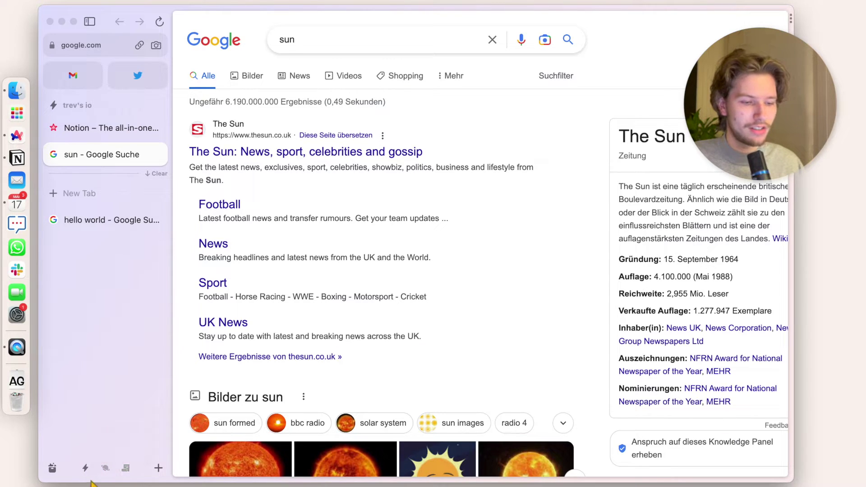
# Switch to the Changancy space, return to the trev's io space, and end in Changancy.
pyautogui.click(106, 468)
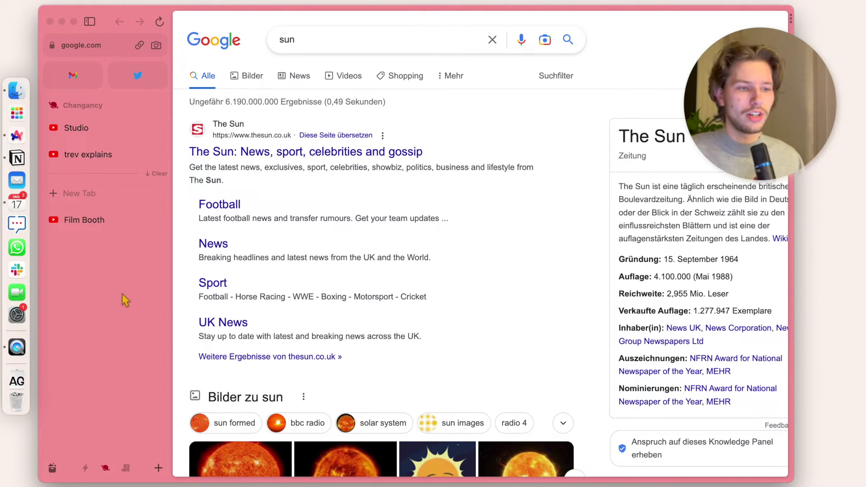
pyautogui.hscroll(-5, 122, 294)
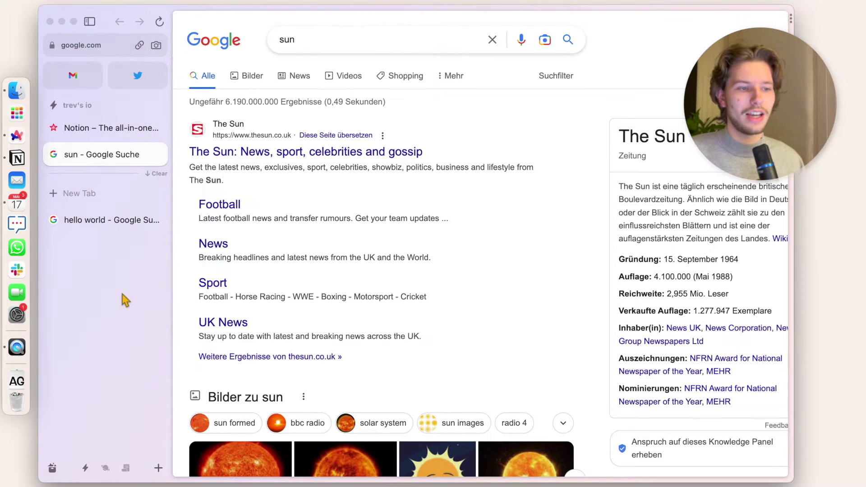
pyautogui.hscroll(5, 122, 294)
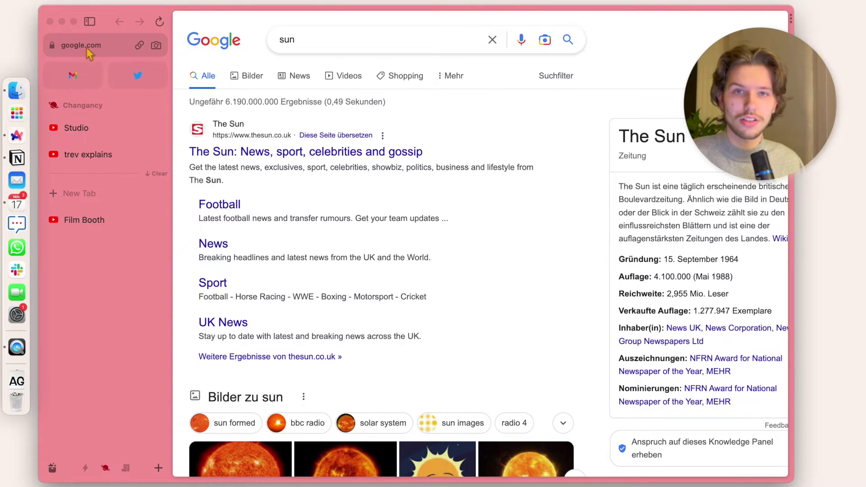
# Capture the "Bilder zu sun" image section of the Google results page.
pyautogui.click(156, 46)
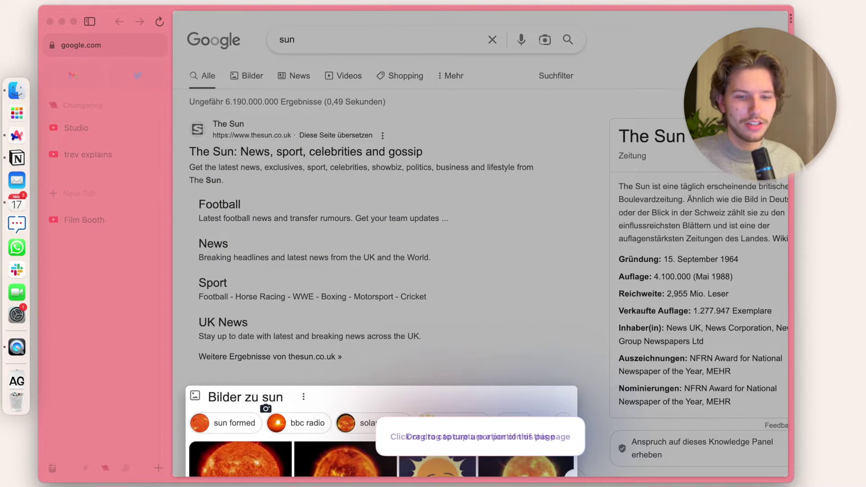
pyautogui.scroll(-5, 271, 409)
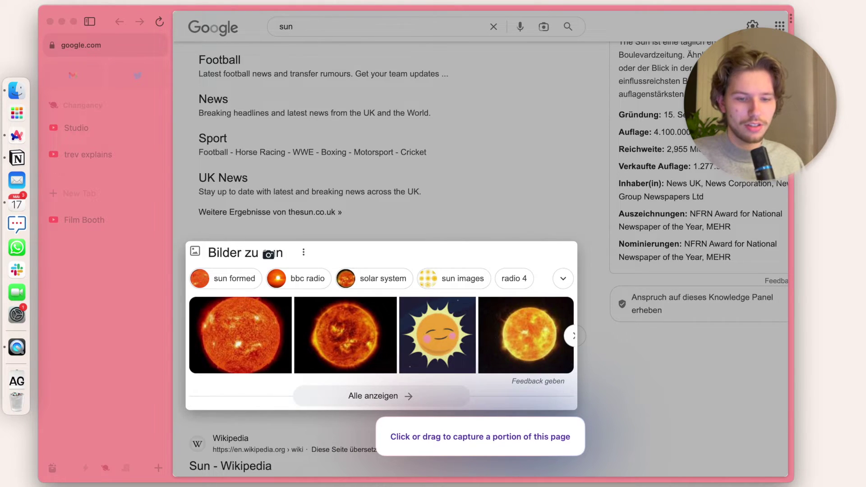
pyautogui.click(268, 255)
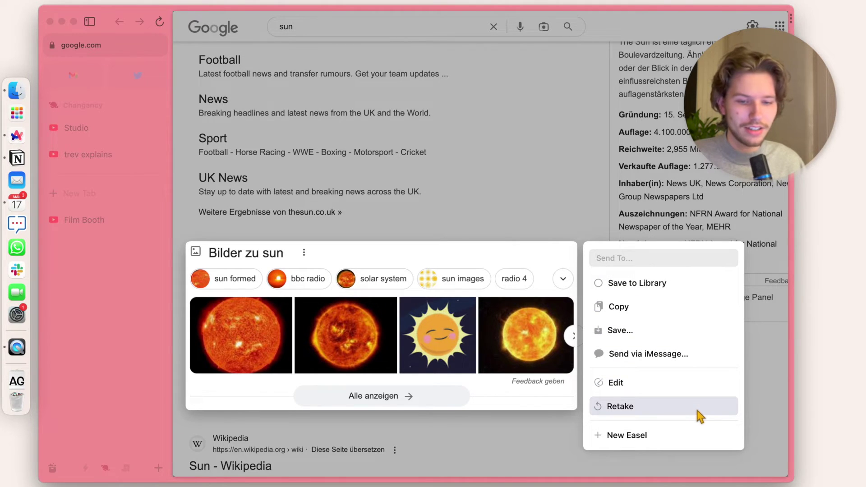
# Annotate the capture with two arrows, one pointing at the first sun image and one at the smiling cartoon sun, and close the editor.
pyautogui.click(679, 388)
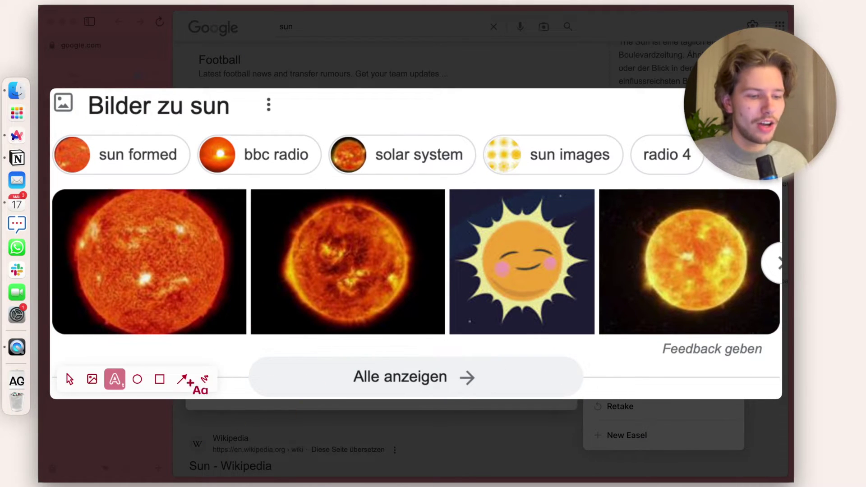
pyautogui.click(184, 380)
pyautogui.moveTo(266, 350); pyautogui.dragTo(171, 273)
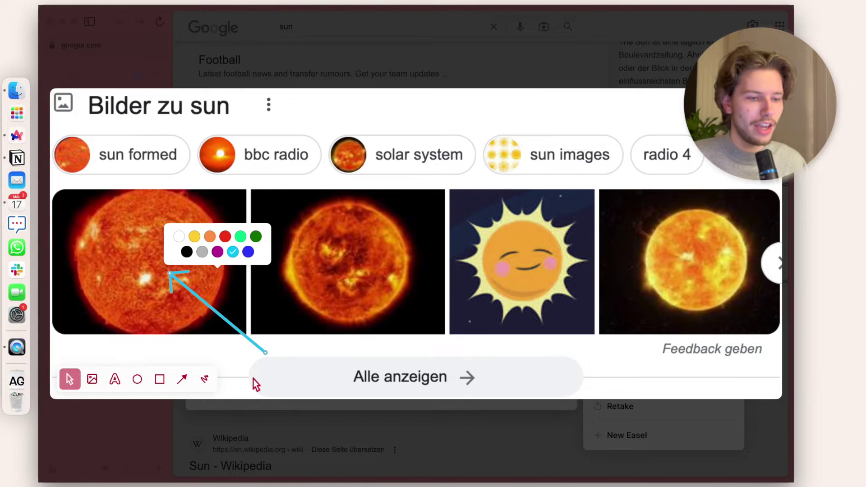
pyautogui.click(182, 379)
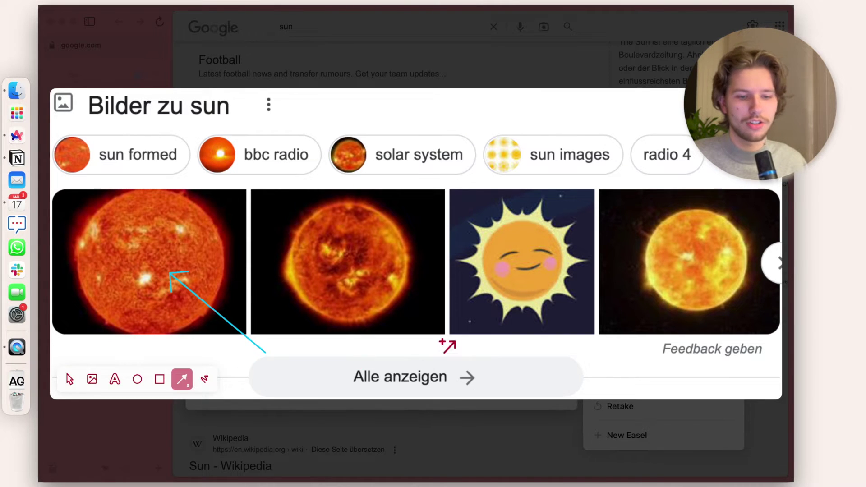
pyautogui.moveTo(441, 339)
pyautogui.mouseDown()
pyautogui.moveTo(518, 242)
pyautogui.moveTo(513, 293)
pyautogui.moveTo(511, 286)
pyautogui.mouseUp()
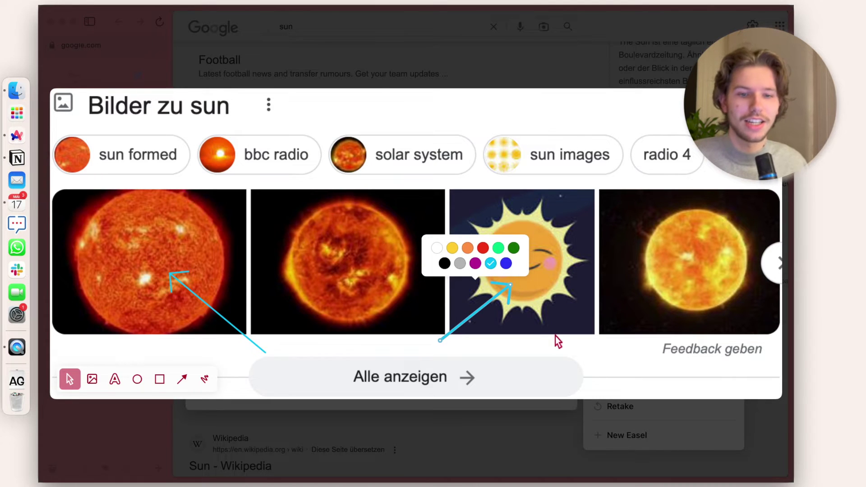
pyautogui.click(536, 444)
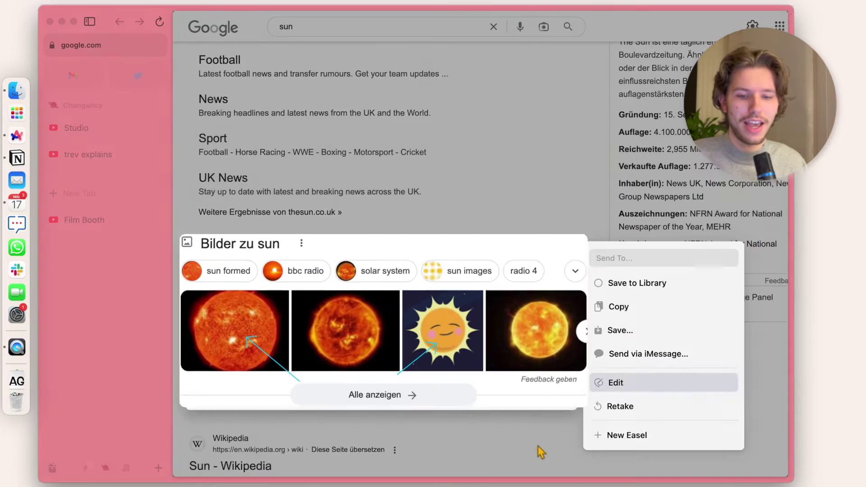
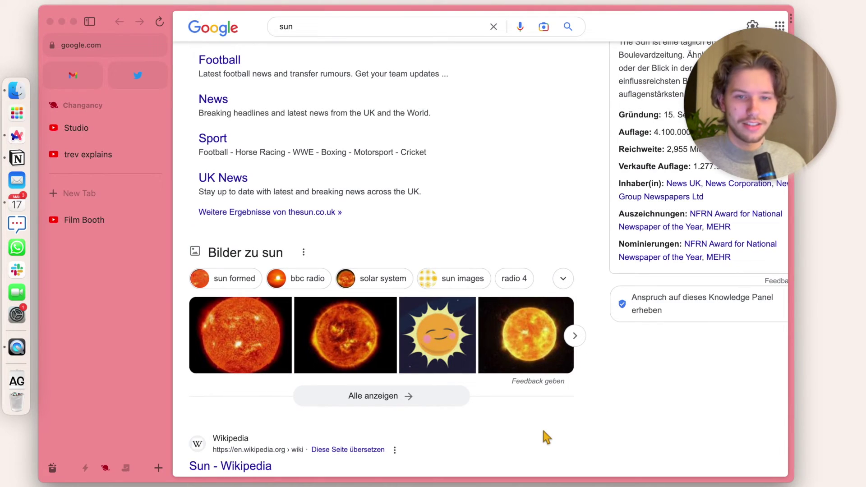
pyautogui.scroll(5, 544, 431)
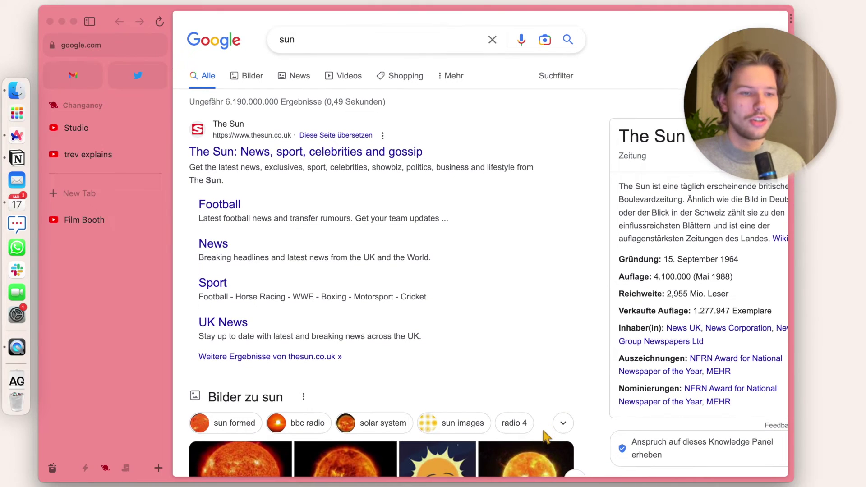
# Add a split view that shows the moon search tab beside the sun search tab.
pyautogui.moveTo(143, 381)
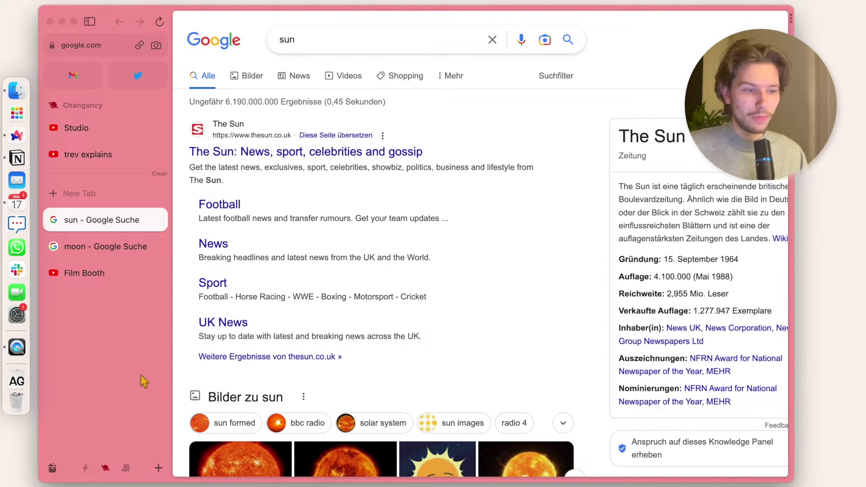
pyautogui.click(90, 199)
pyautogui.write('add')
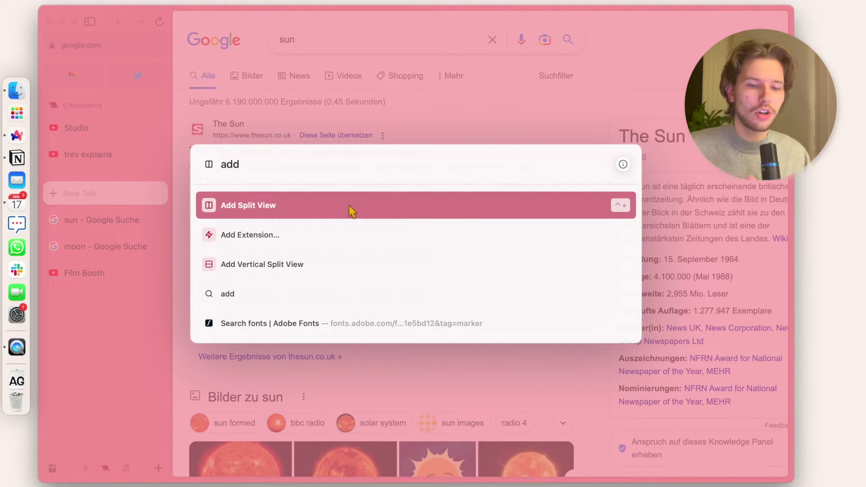
pyautogui.click(307, 211)
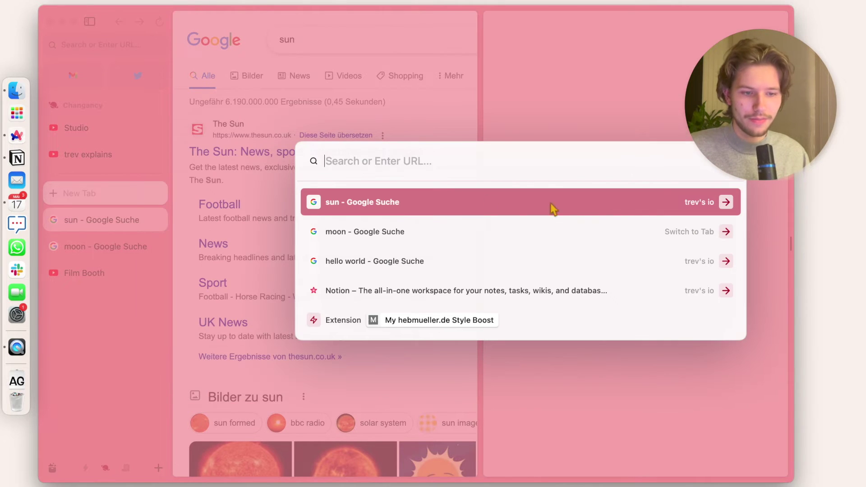
pyautogui.click(336, 240)
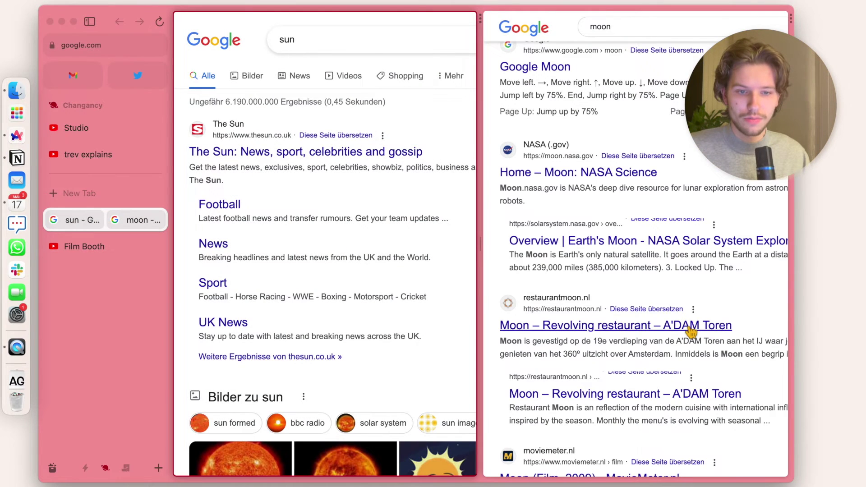
# Examine the sun and moon search results side by side by browsing through both panes of the split view.
pyautogui.scroll(-5, 691, 331)
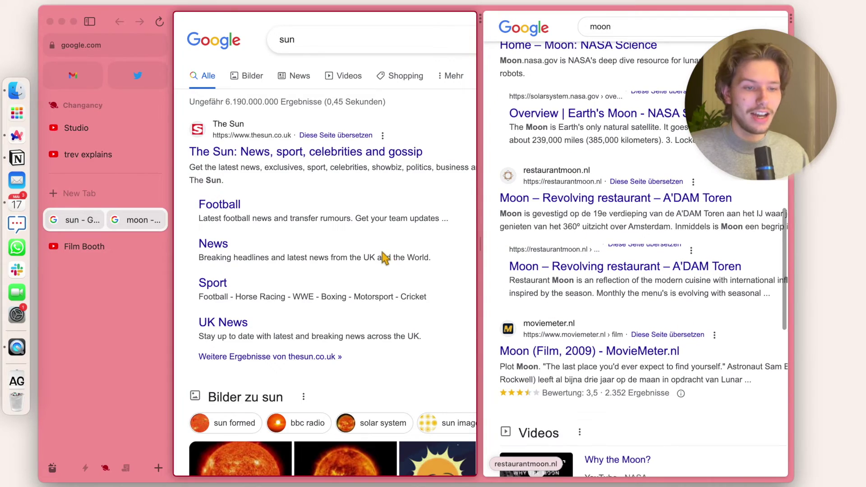
pyautogui.scroll(-5, 384, 258)
pyautogui.scroll(-5, 385, 258)
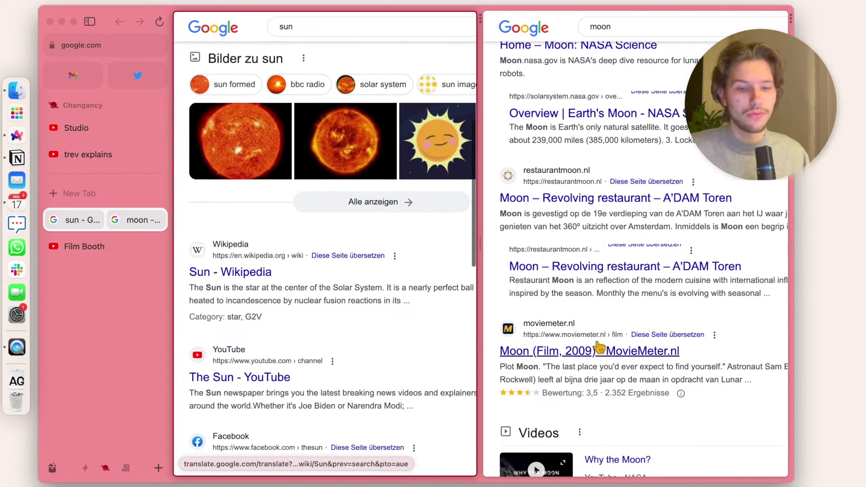
pyautogui.scroll(-2, 600, 348)
pyautogui.scroll(-2, 596, 349)
pyautogui.scroll(10, 587, 352)
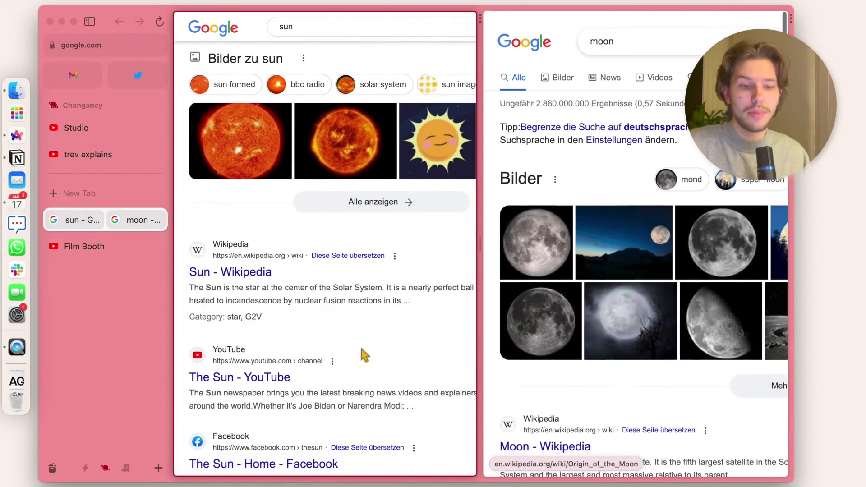
pyautogui.scroll(2, 364, 354)
pyautogui.scroll(2, 363, 354)
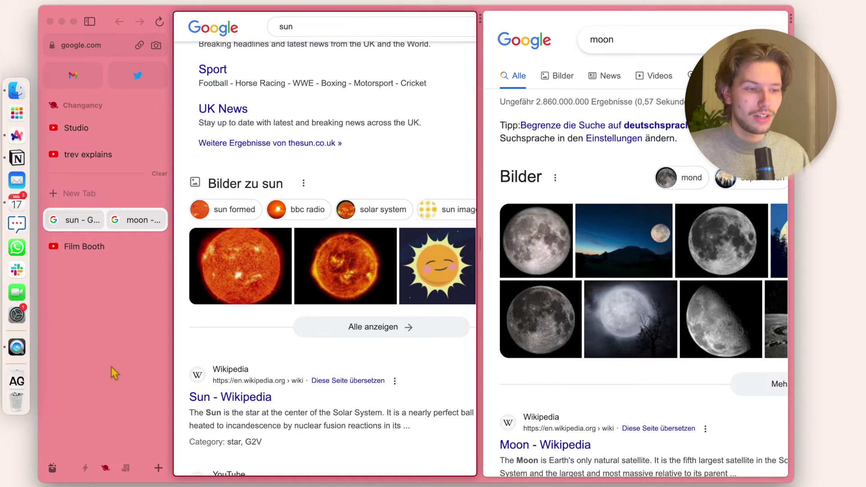
# Close the sun pane of the split view, keeping the moon search page.
pyautogui.moveTo(482, 27)
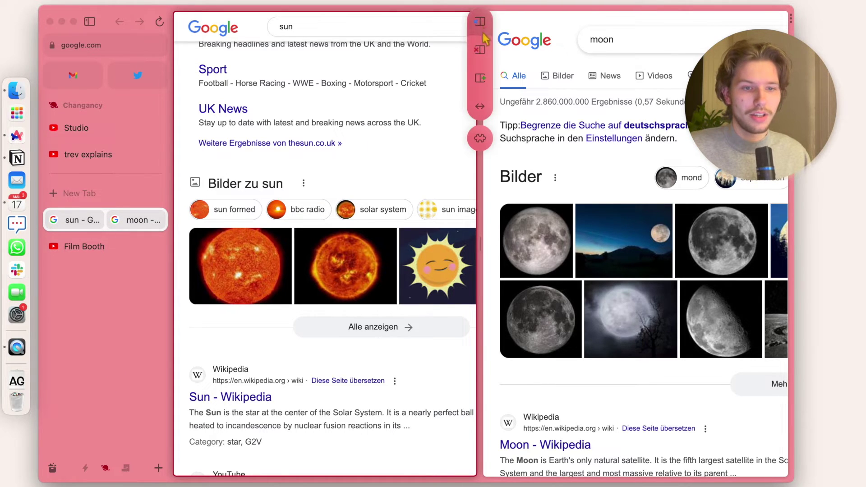
pyautogui.click(481, 52)
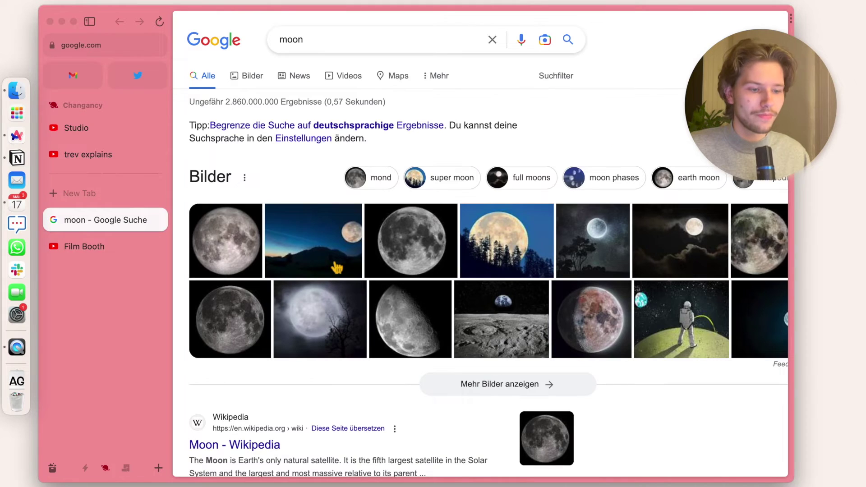
# Create a new easel in the Changancy space.
pyautogui.click(158, 468)
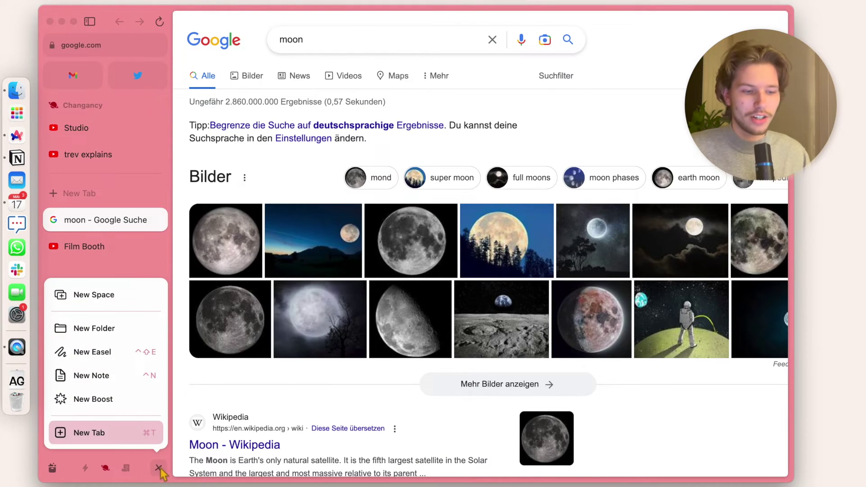
pyautogui.click(109, 355)
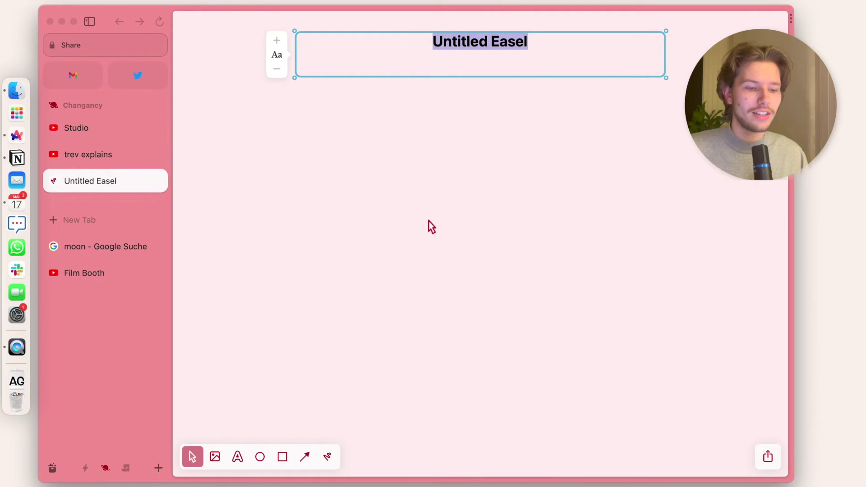
# Add a text box reading "test" in the upper-left area of the easel.
pyautogui.click(215, 457)
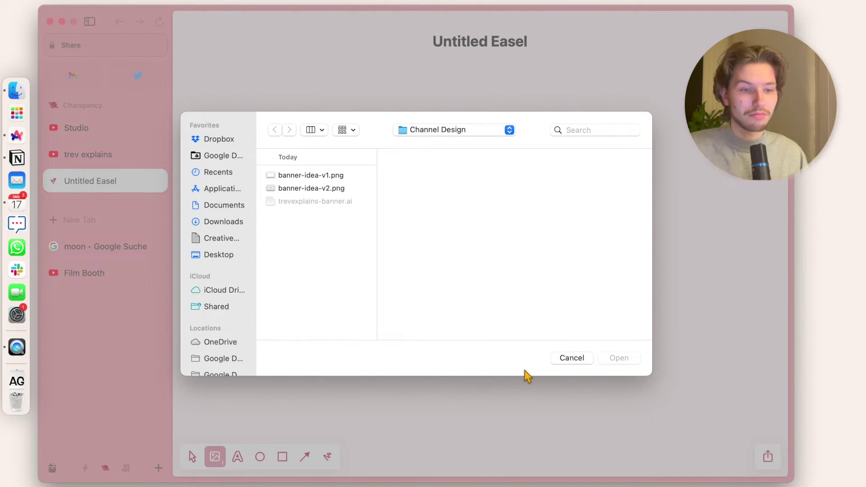
pyautogui.click(570, 359)
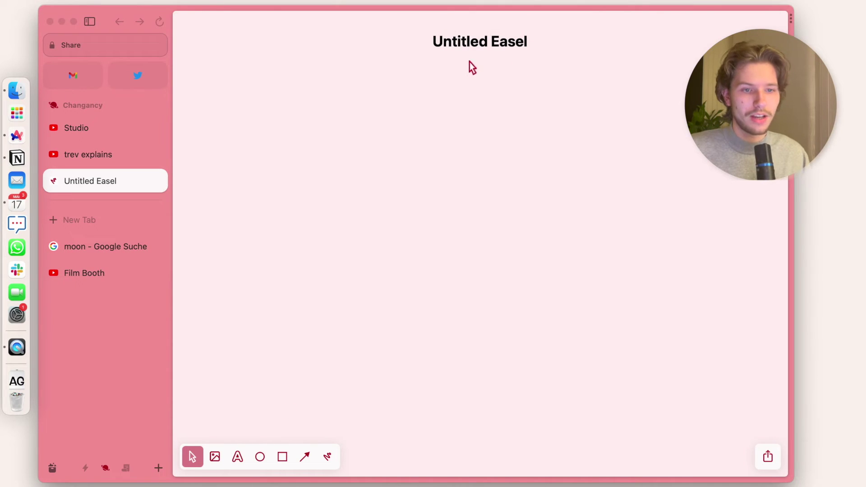
pyautogui.click(239, 456)
pyautogui.moveTo(250, 129); pyautogui.dragTo(368, 186)
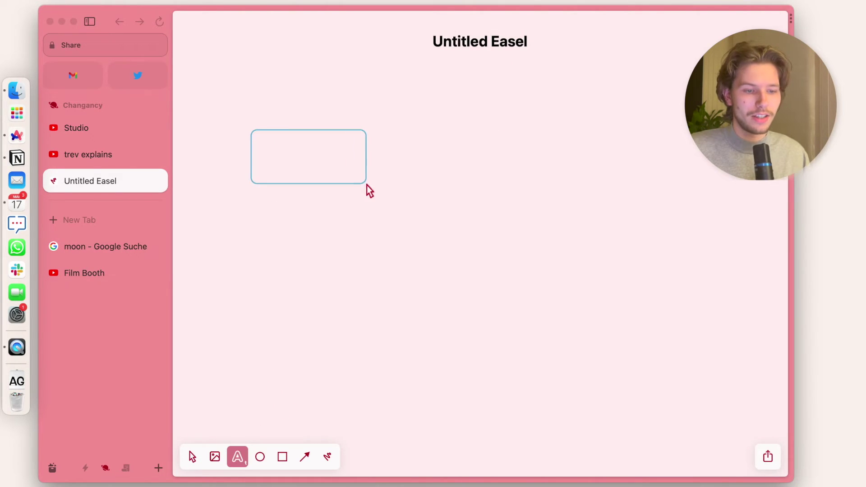
pyautogui.write('test')
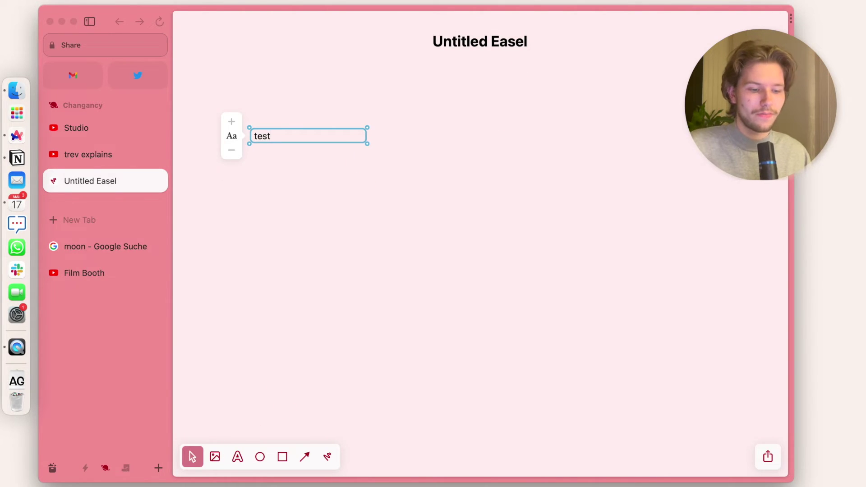
pyautogui.click(388, 265)
# Draw a filled red circle on the easel and place it around the "test" text.
pyautogui.click(260, 456)
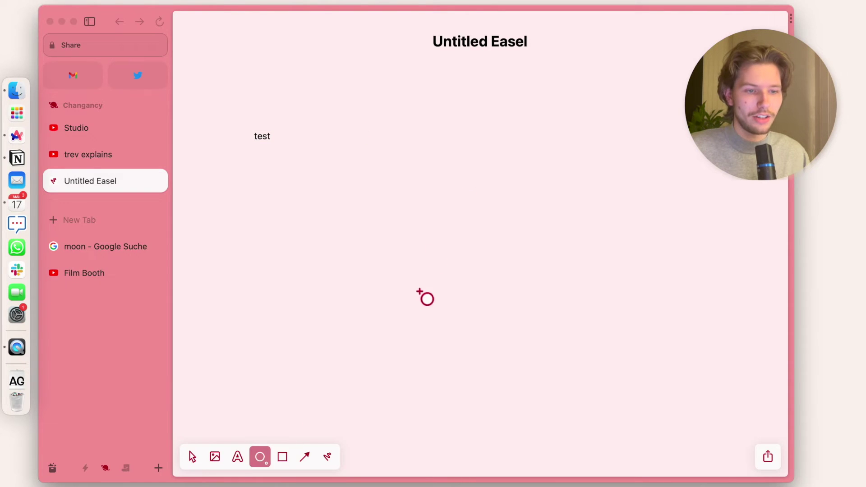
pyautogui.moveTo(418, 292); pyautogui.dragTo(279, 168)
pyautogui.moveTo(363, 233); pyautogui.dragTo(286, 144)
pyautogui.click(410, 340)
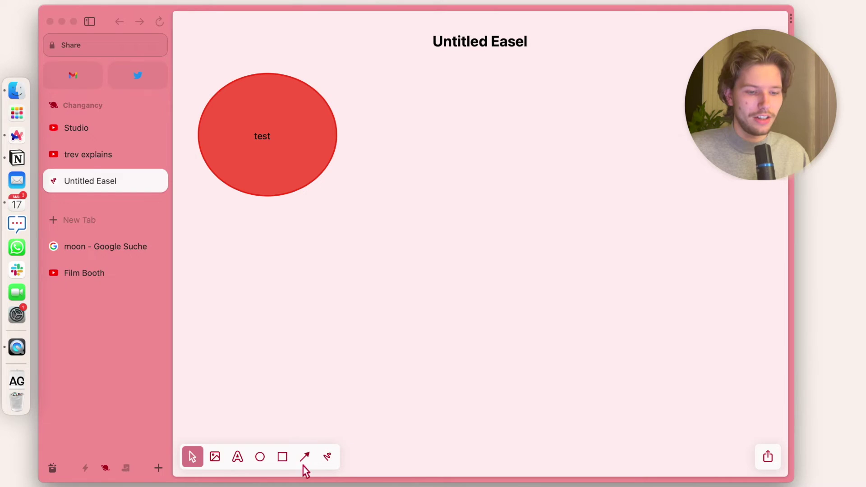
# Draw a light blue arrow from the red circle toward the easel's centre and a freehand black wavy line below it.
pyautogui.click(305, 457)
pyautogui.moveTo(290, 182); pyautogui.dragTo(434, 314)
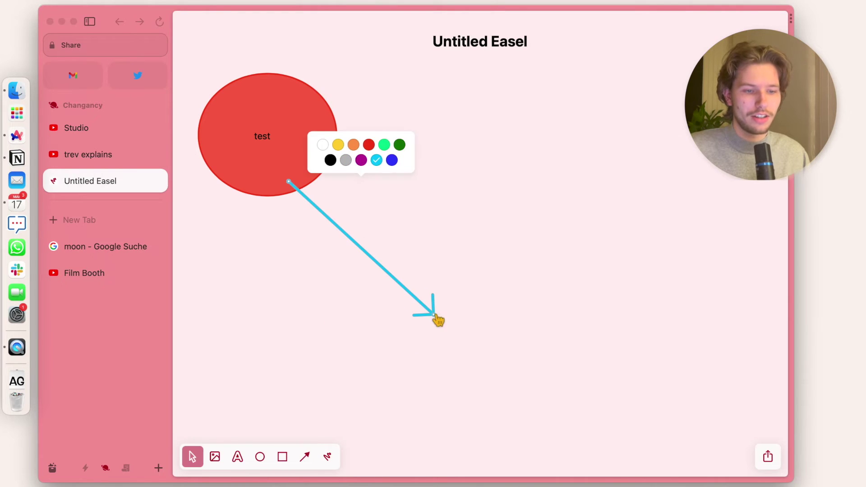
pyautogui.click(327, 457)
pyautogui.moveTo(316, 386); pyautogui.dragTo(604, 214)
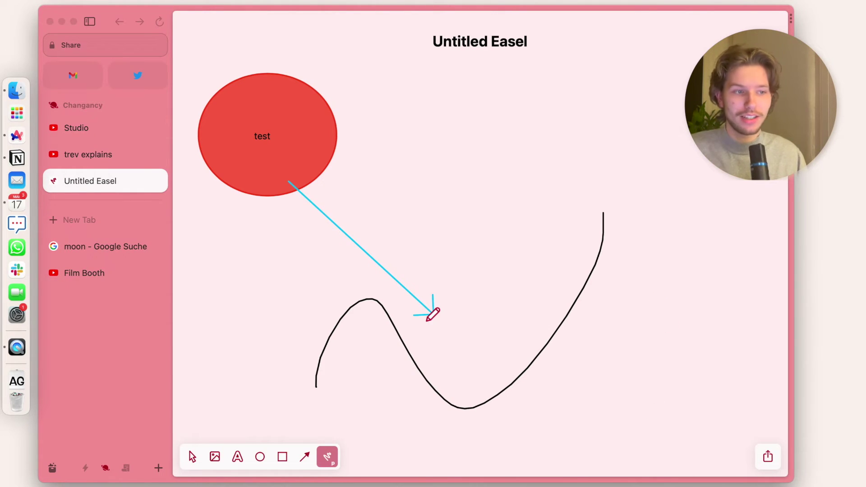
# Share the easel with the access option "Anyone can view".
pyautogui.click(765, 462)
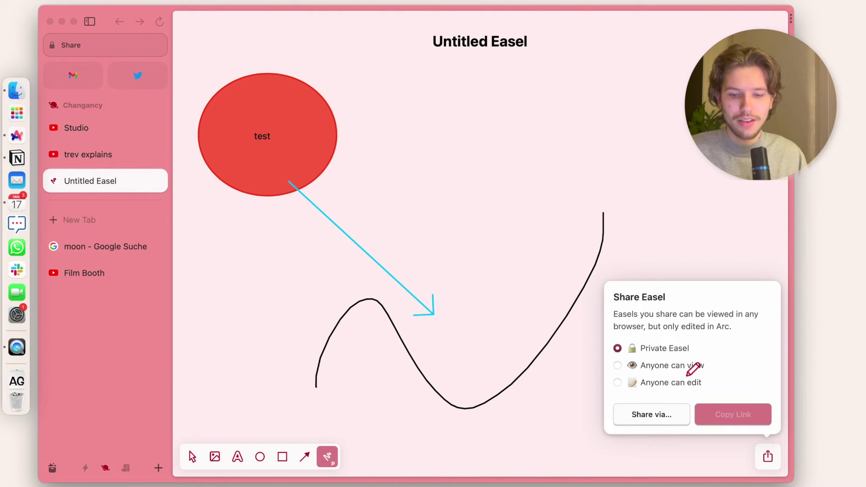
pyautogui.click(617, 366)
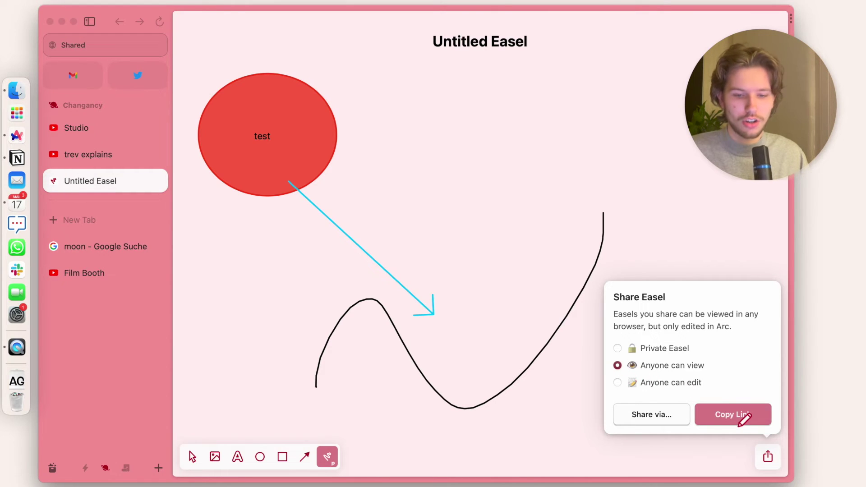
pyautogui.click(565, 445)
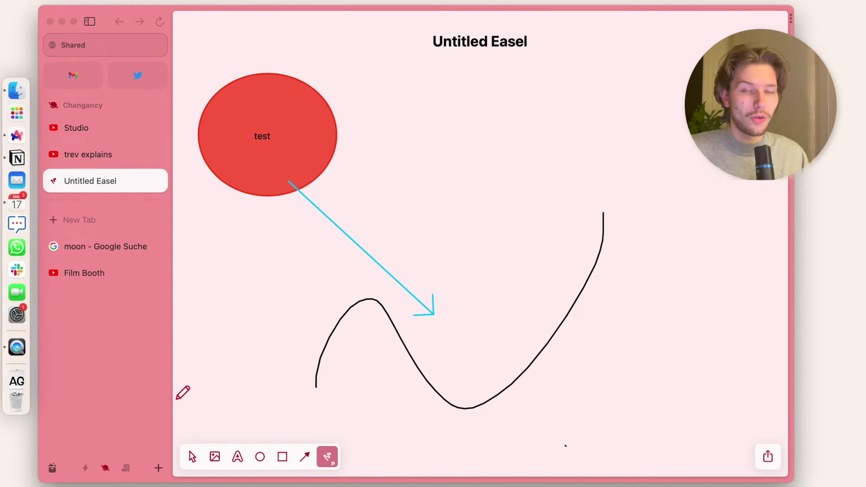
# Create a new note titled "Hi" with the body text "Paste my text".
pyautogui.click(158, 467)
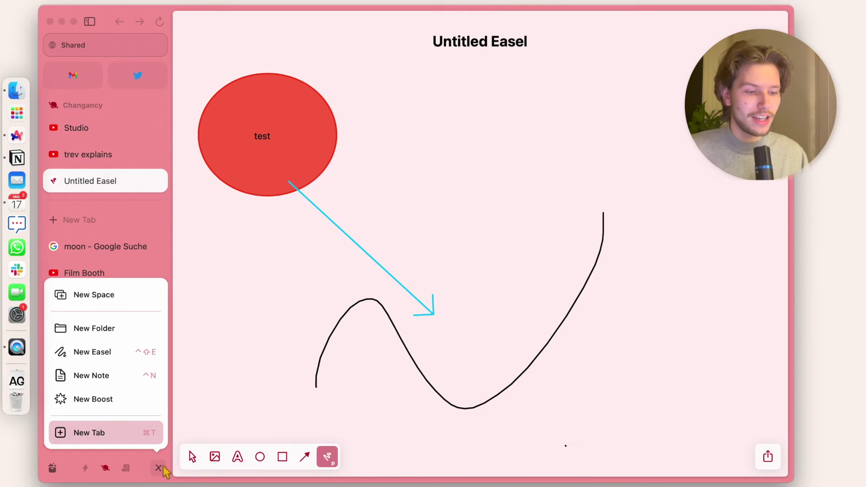
pyautogui.click(120, 375)
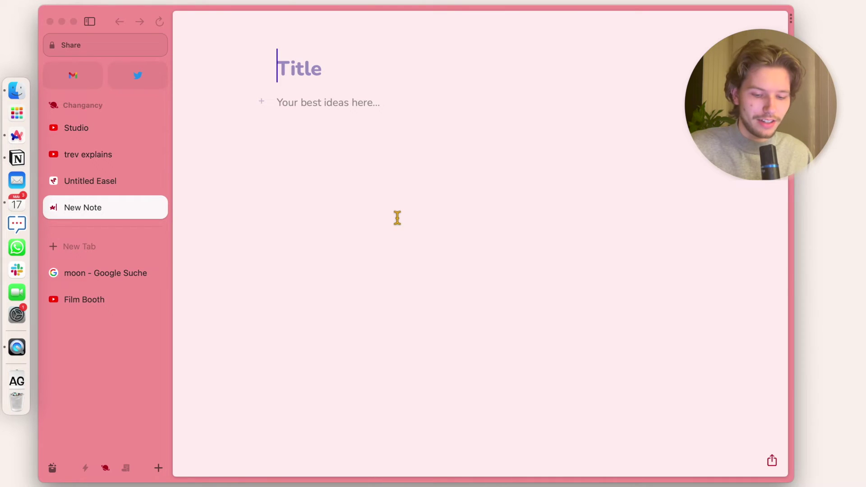
pyautogui.write('Hi')
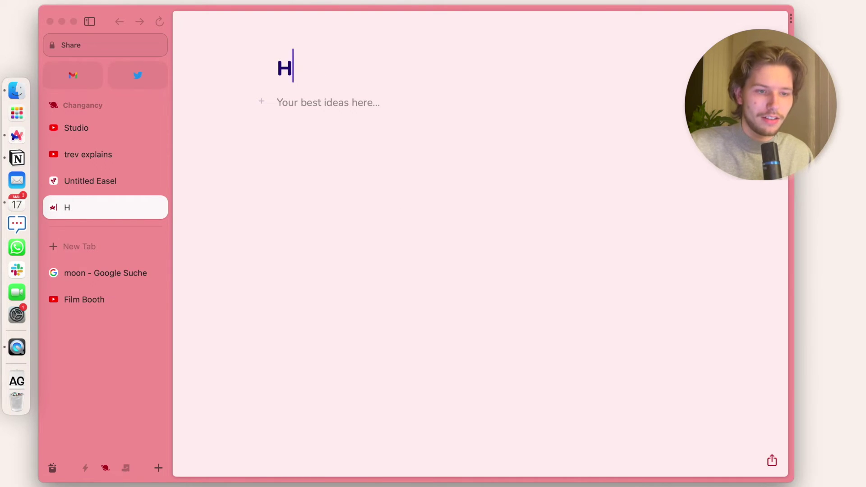
pyautogui.click(330, 102)
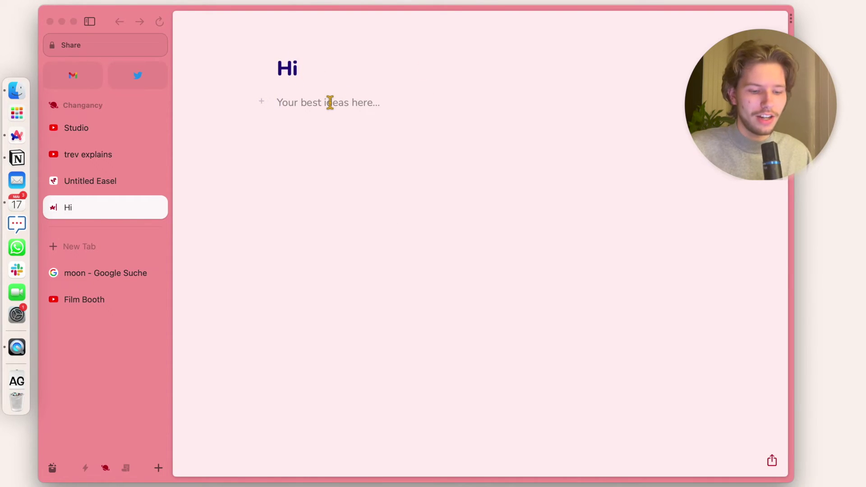
pyautogui.write('past')
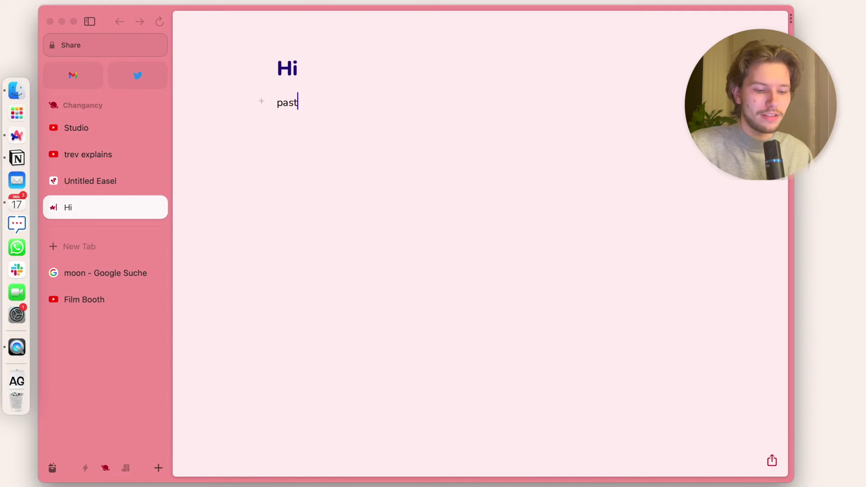
pyautogui.write('e my te')
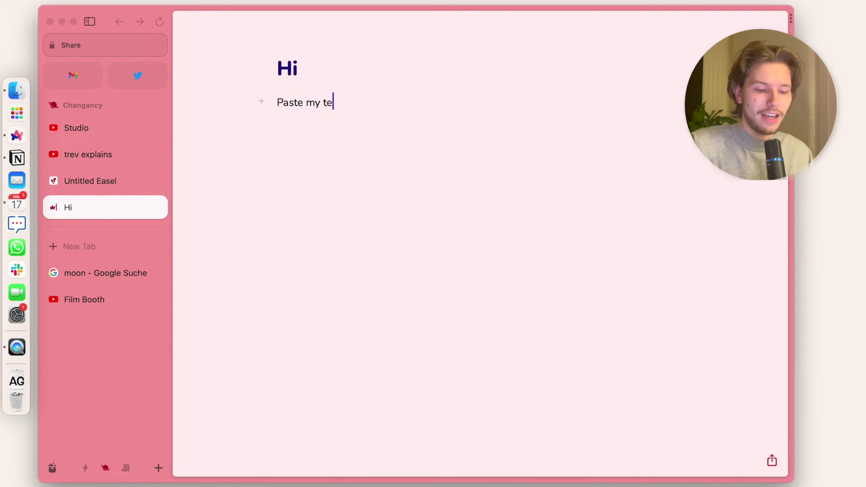
pyautogui.write('xt')
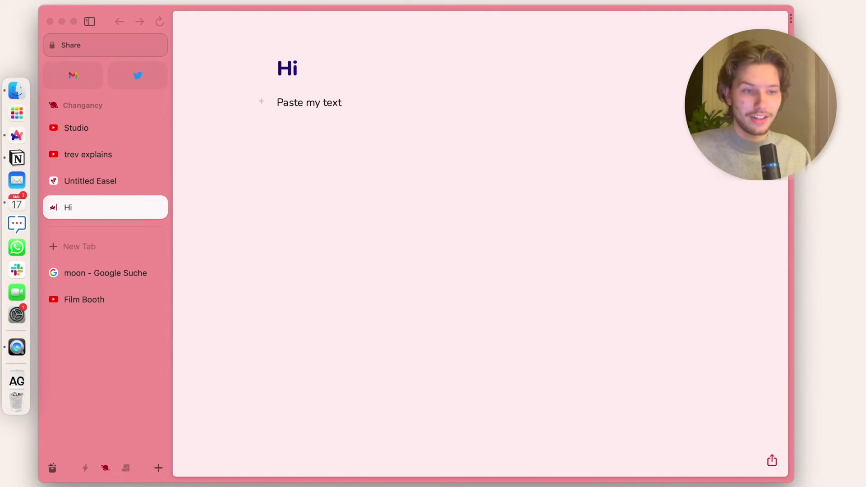
# Add a level-two heading reading "H2" on a new line below the note's body text.
pyautogui.press('Return')
pyautogui.click(266, 127)
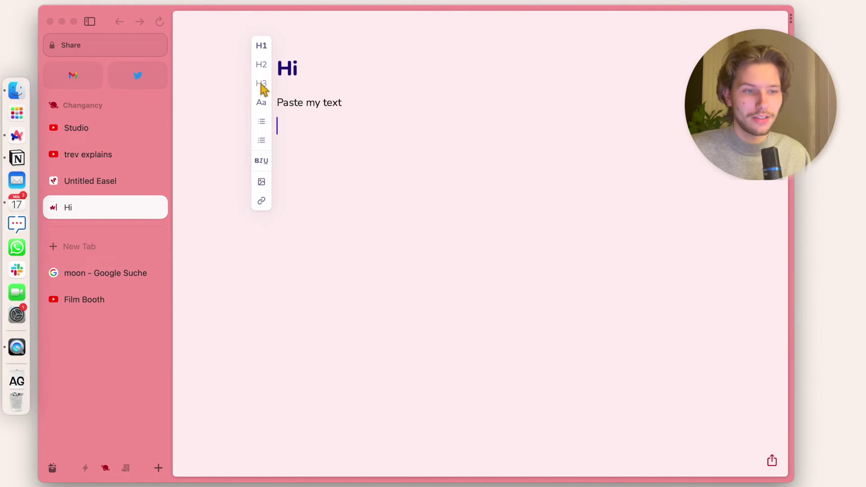
pyautogui.click(261, 65)
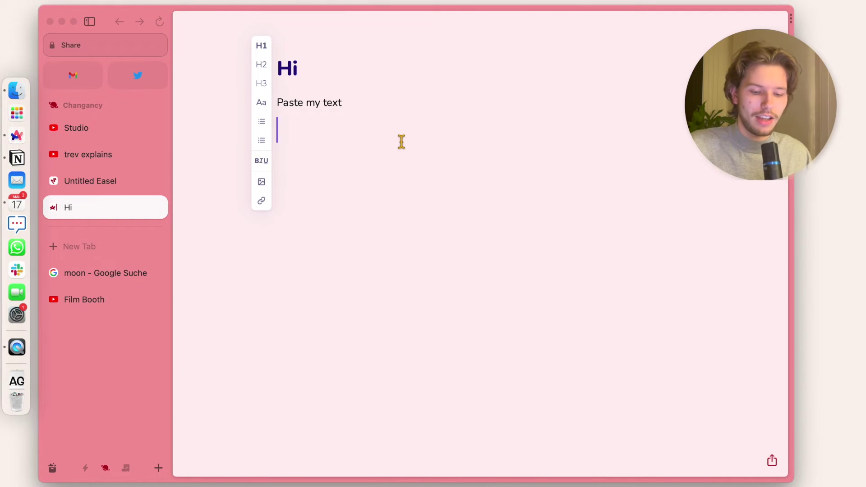
pyautogui.write('2')
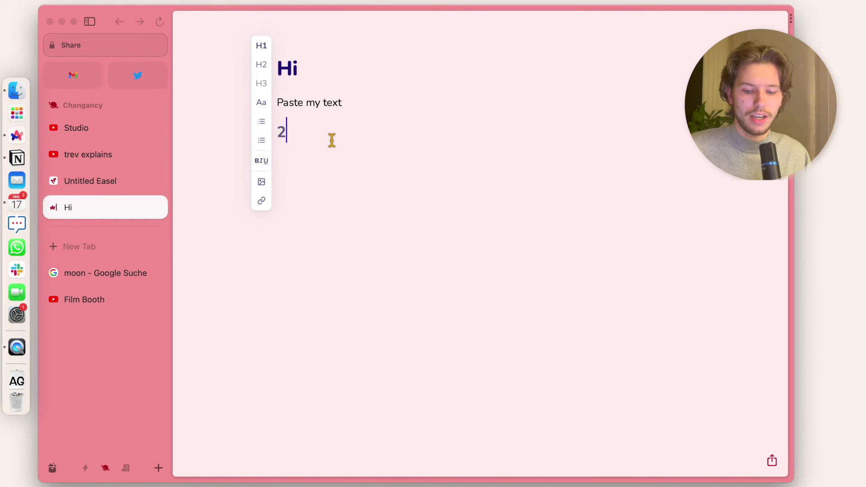
pyautogui.press('Left')
pyautogui.write('h')
pyautogui.press('Right')
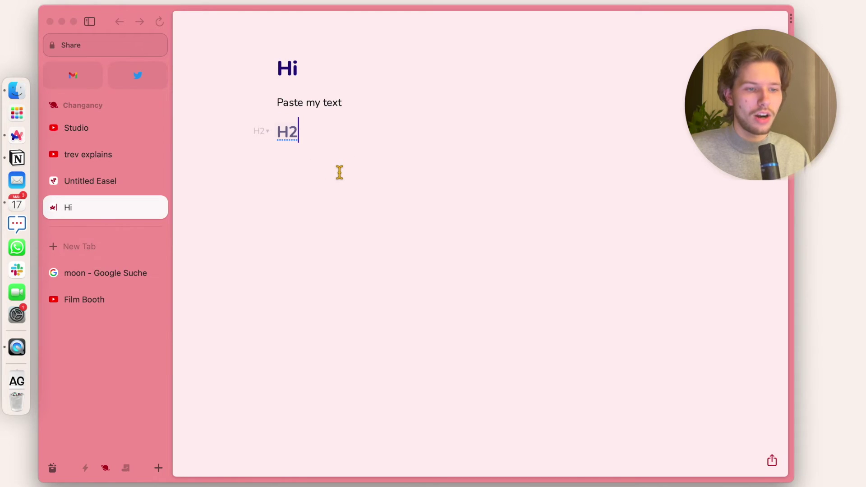
# Change the style of the note's "H2" line to heading level three.
pyautogui.click(262, 132)
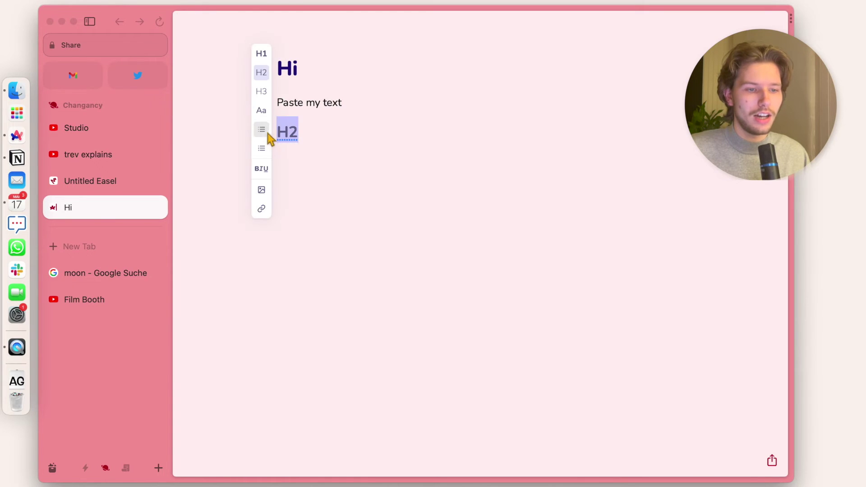
pyautogui.click(261, 91)
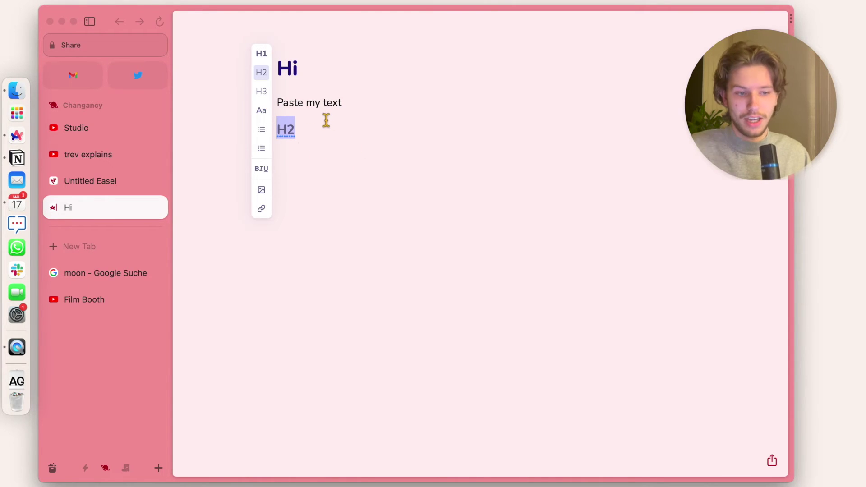
pyautogui.click(318, 134)
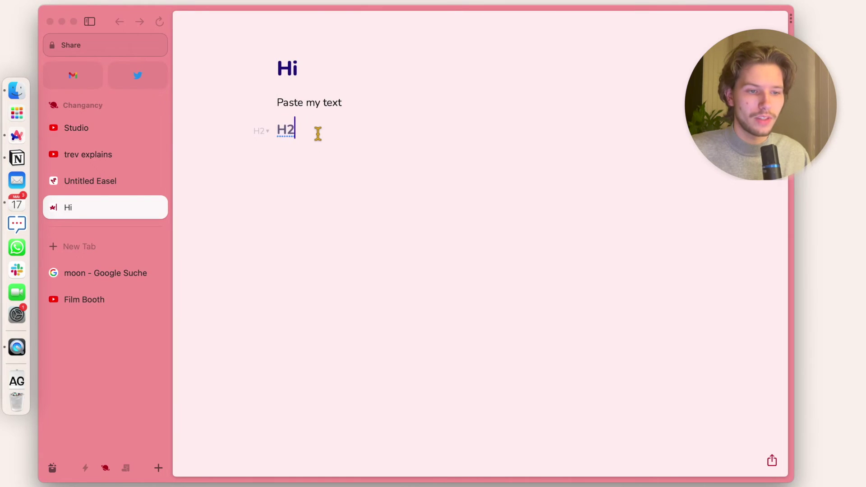
# Add an empty line below the heading and make "y text" bold in the "Paste my text" paragraph.
pyautogui.press('Return')
pyautogui.click(262, 155)
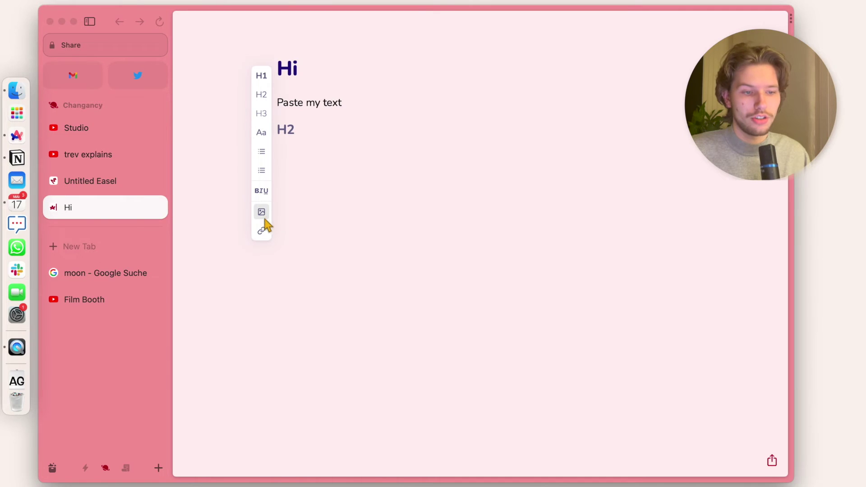
pyautogui.click(293, 104)
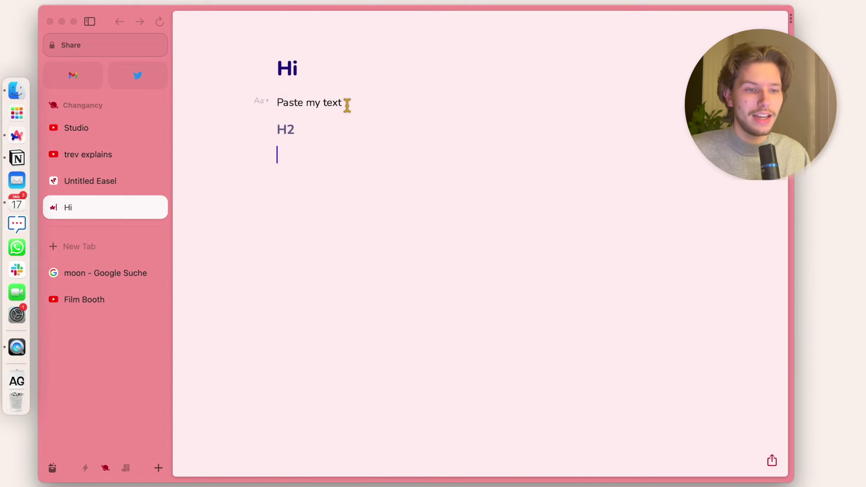
pyautogui.moveTo(316, 105); pyautogui.dragTo(352, 106)
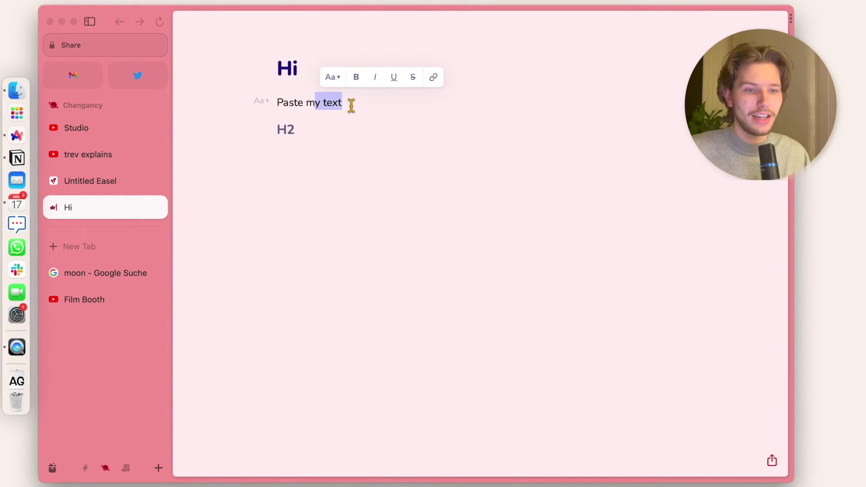
pyautogui.click(355, 78)
pyautogui.click(335, 187)
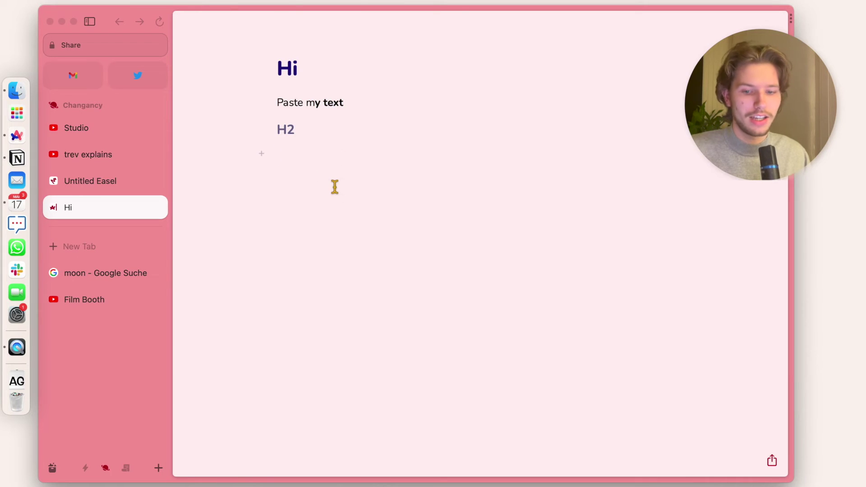
# View the note's sharing options and close them without changing the access.
pyautogui.click(772, 462)
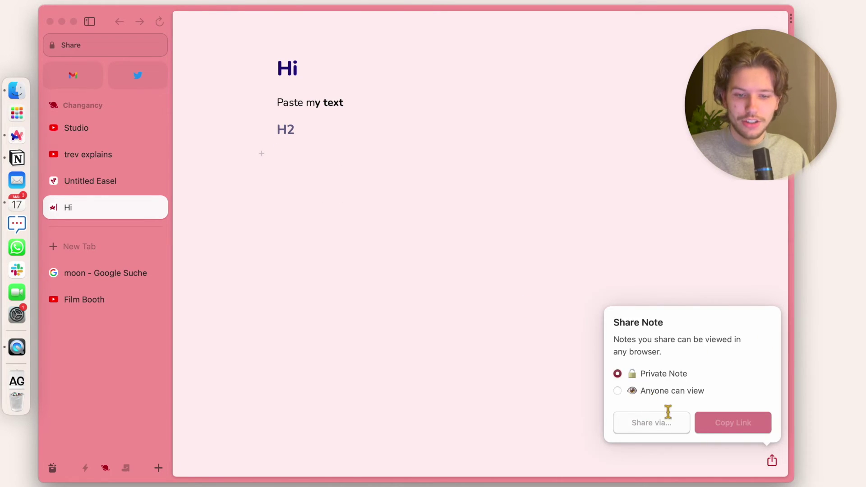
pyautogui.click(397, 381)
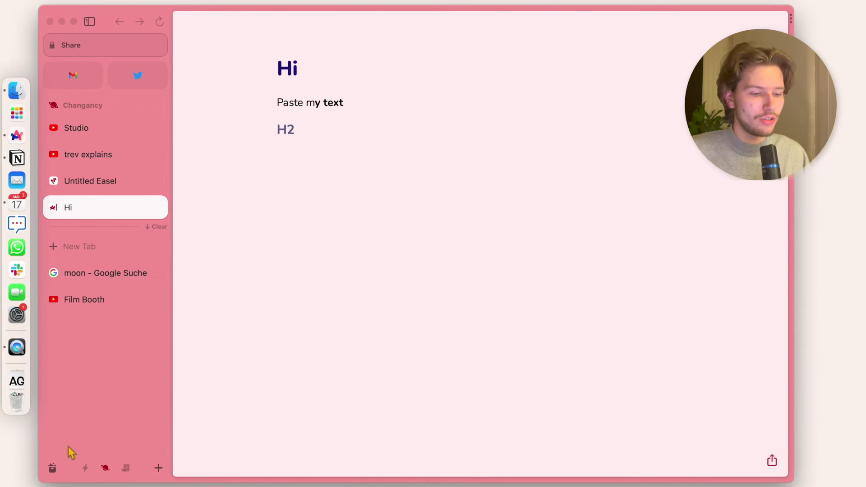
# Open the library and examine its downloads, media, easels and notes, and spaces sections.
pyautogui.click(54, 470)
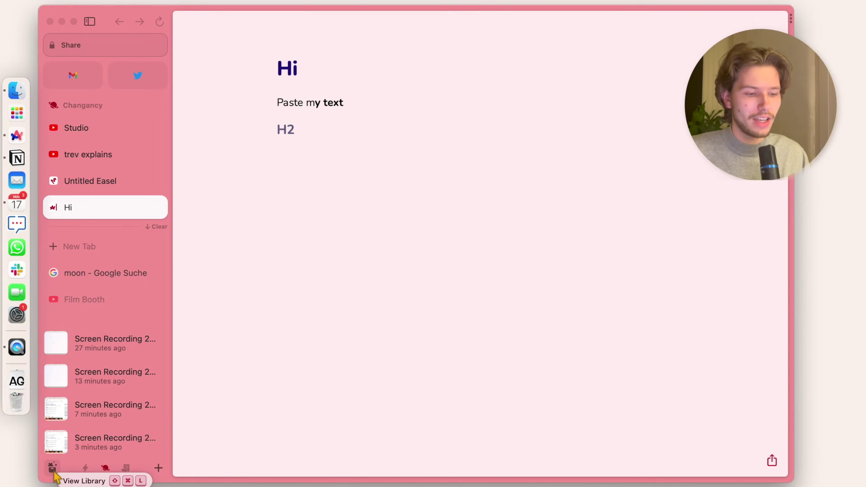
pyautogui.click(53, 468)
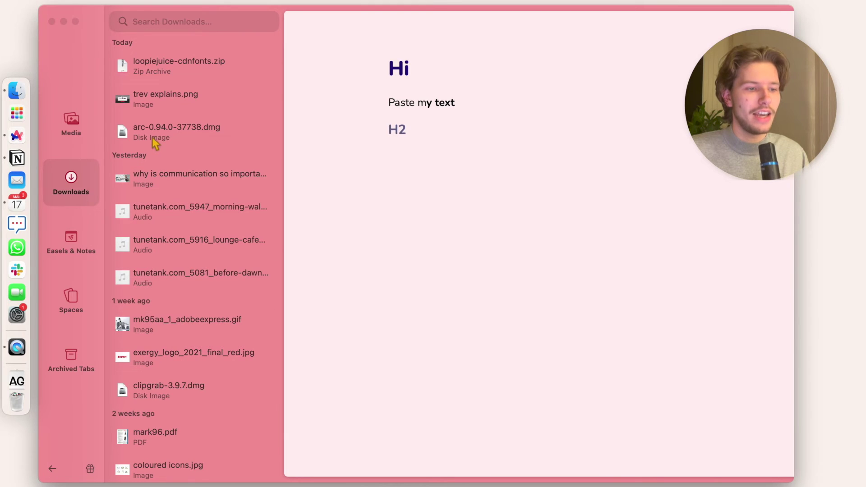
pyautogui.click(76, 128)
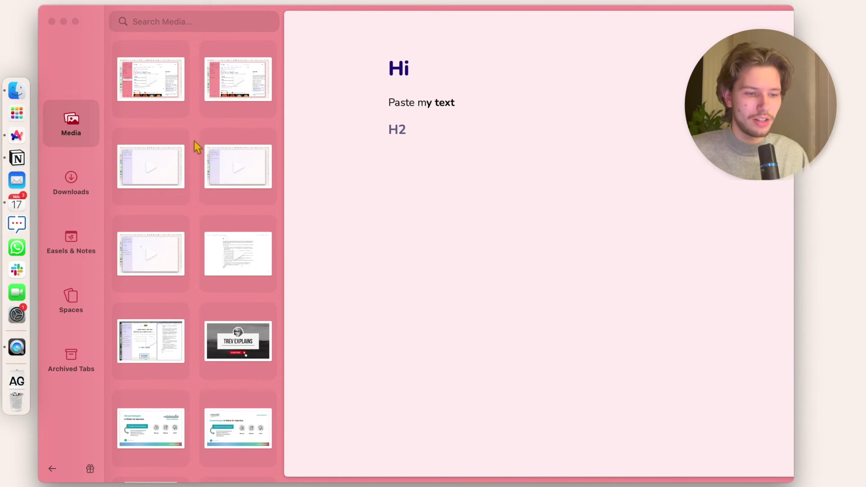
pyautogui.scroll(-3, 195, 144)
pyautogui.scroll(3, 194, 141)
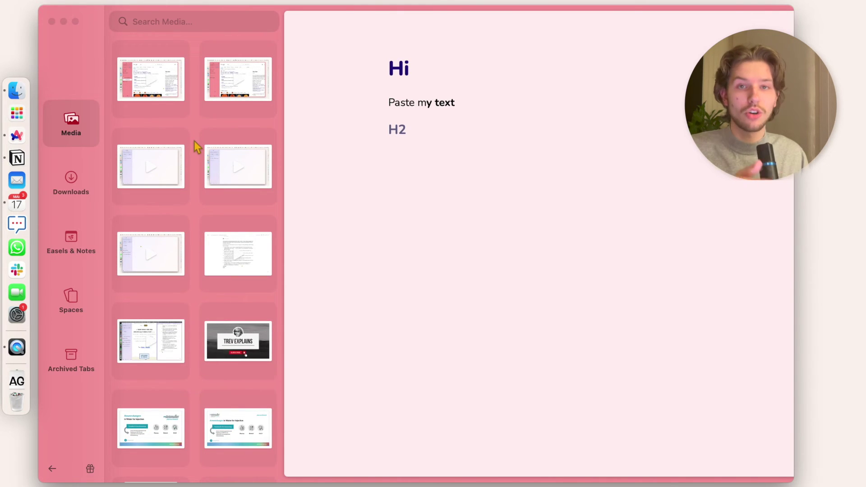
pyautogui.scroll(-1, 194, 141)
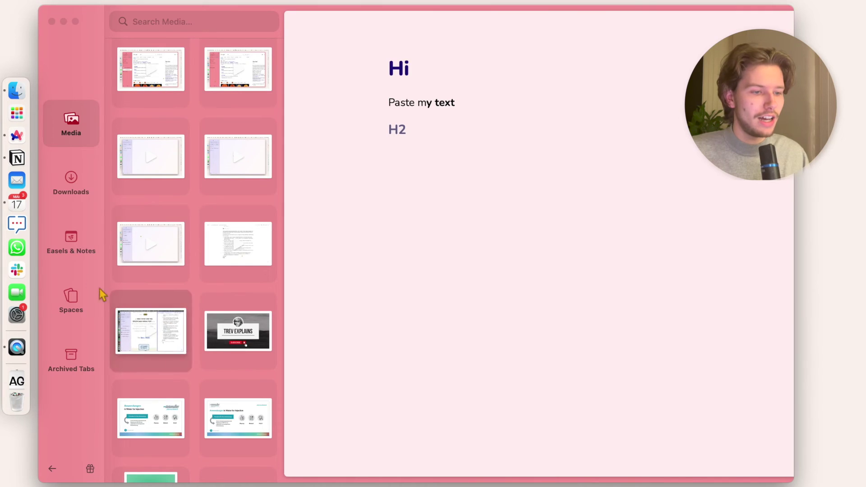
pyautogui.click(72, 252)
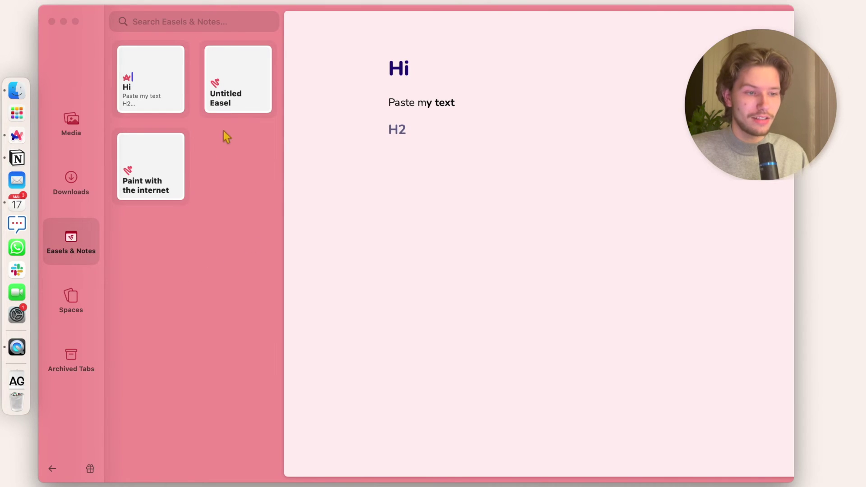
pyautogui.click(78, 314)
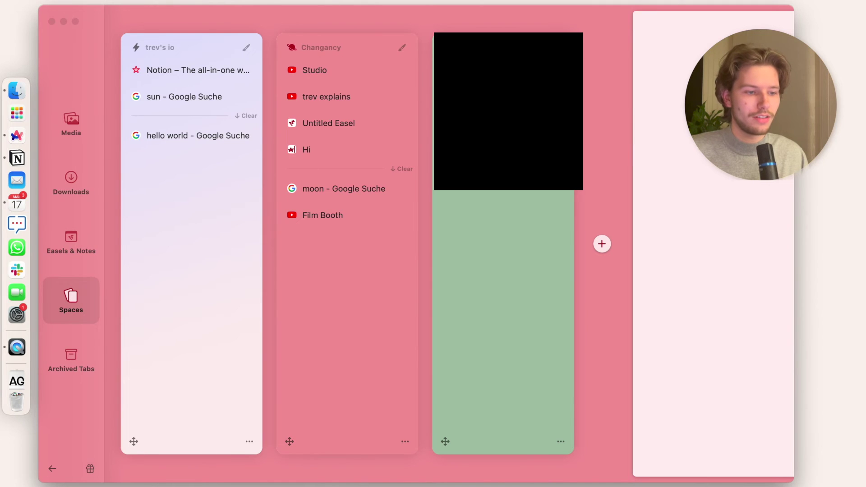